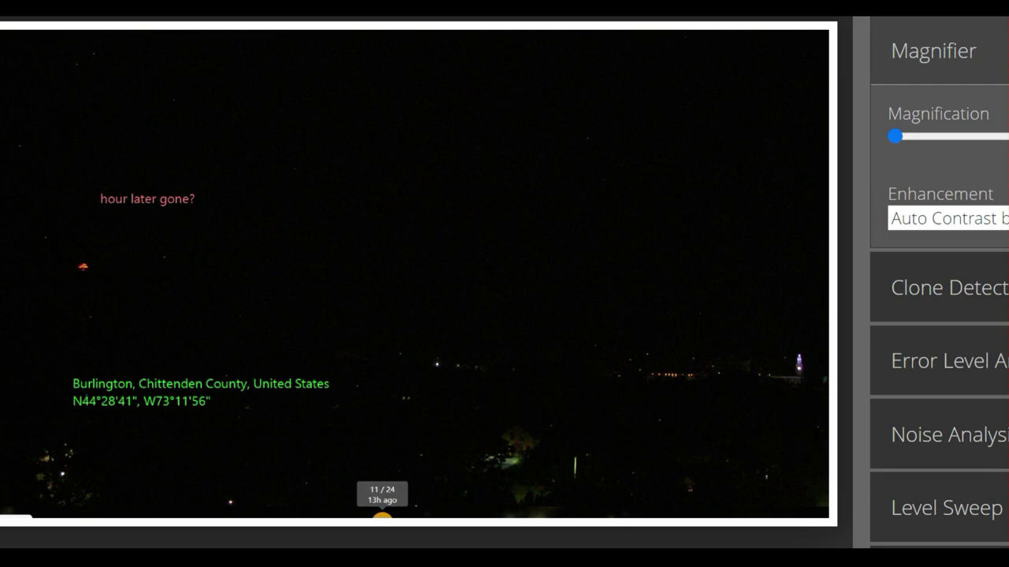
Show noise analysis with a raised noise amplitude, then set magnification to maximum
left_click(945, 434)
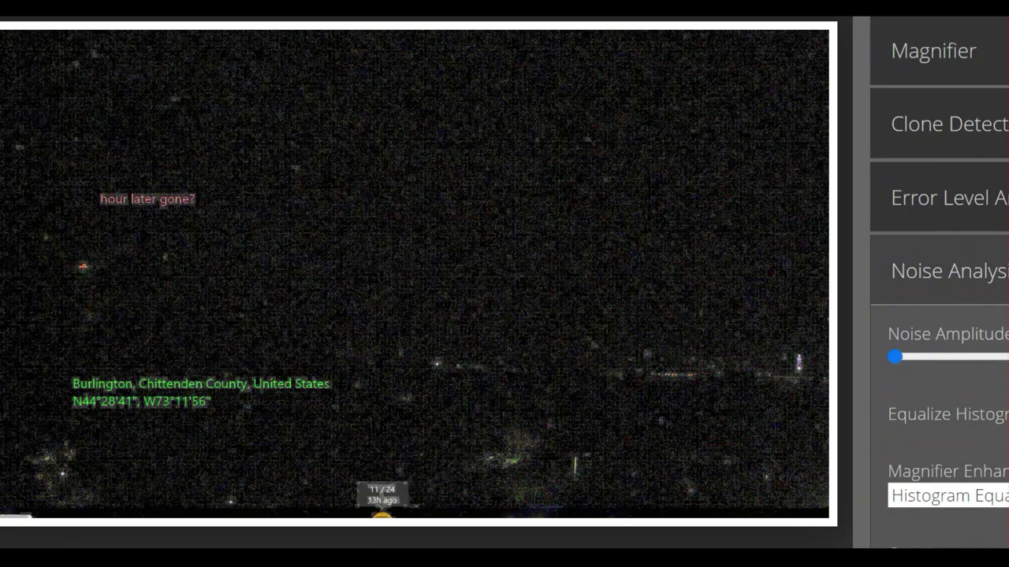
left_click_drag(895, 356, 987, 357)
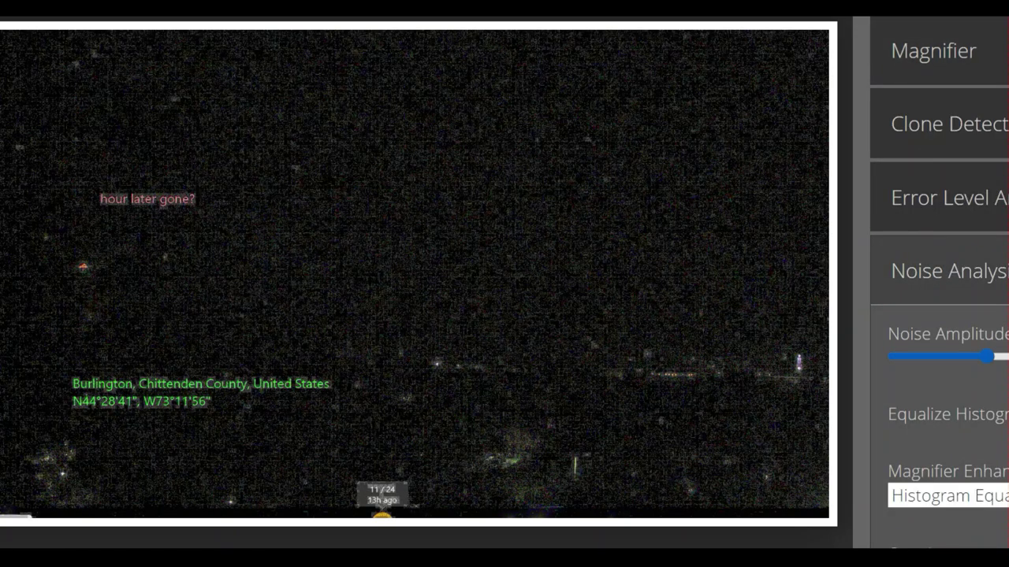
scroll(937, 315, "down", 3)
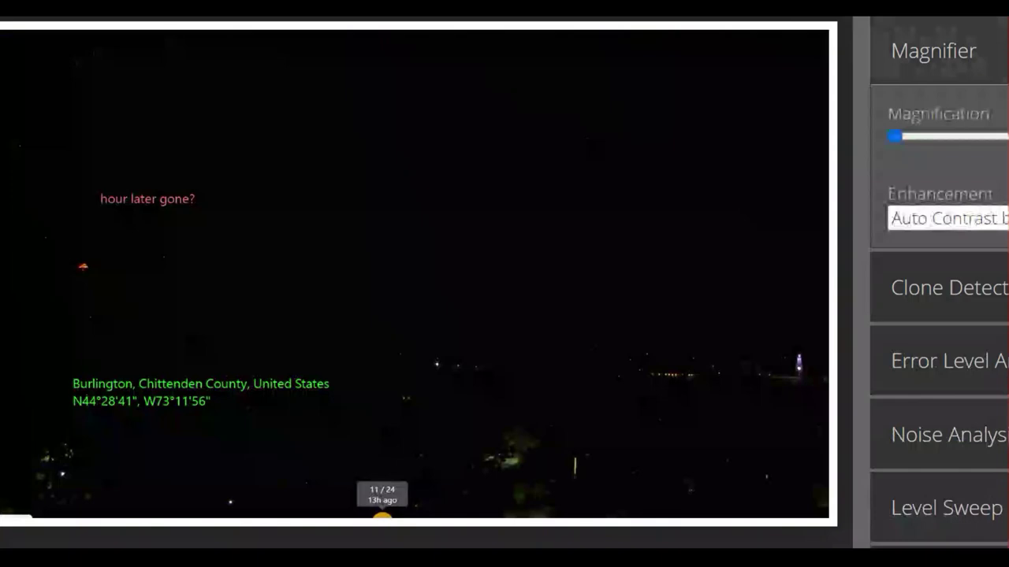
left_click_drag(894, 135, 1007, 135)
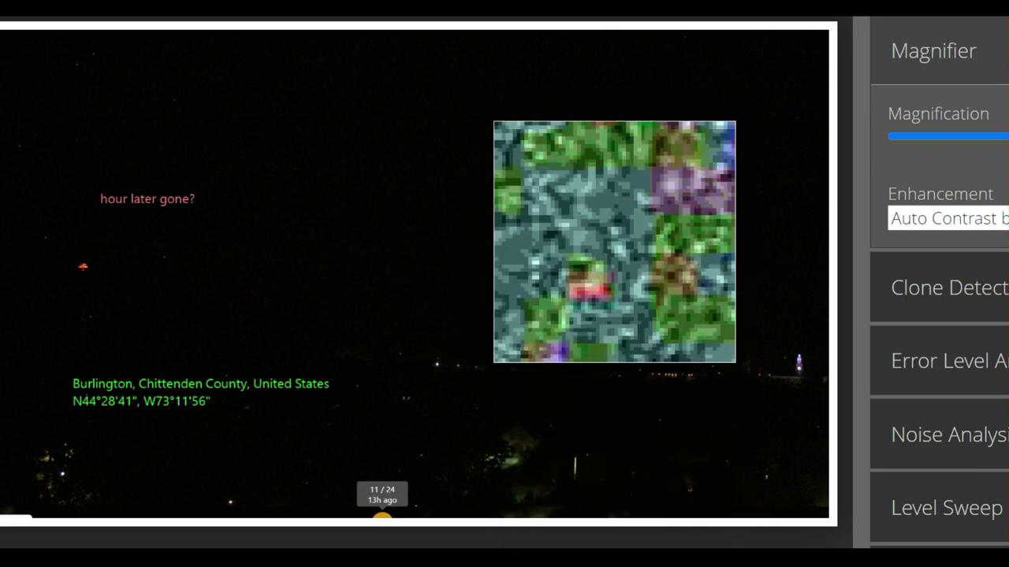
scroll(938, 284, "down", 3)
Open Level Sweep and raise its opacity to nearly full
left_click(945, 225)
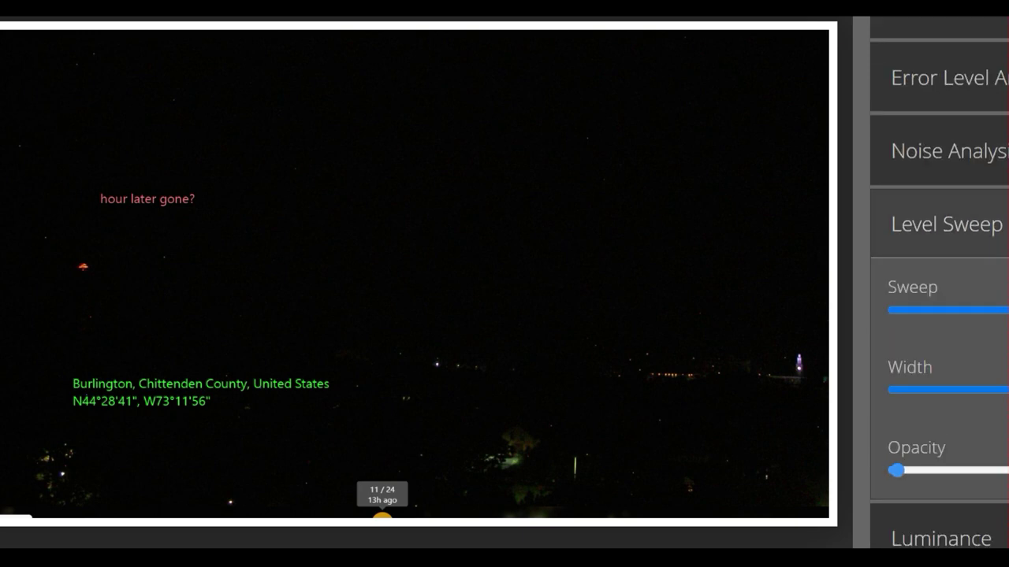
left_click_drag(896, 470, 999, 470)
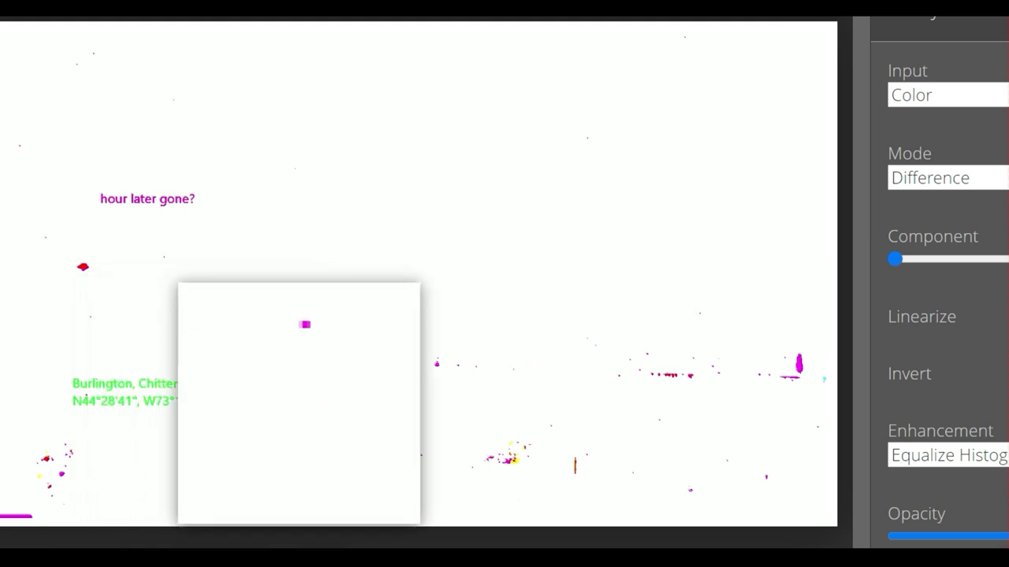
Switch the PCA mode to Distance, then to Component
left_click(945, 177)
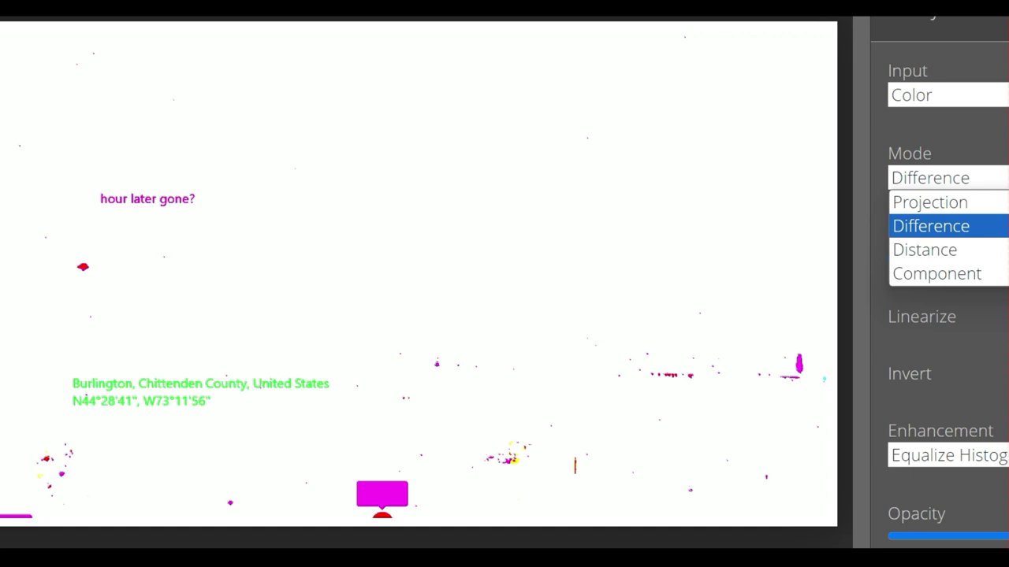
left_click(946, 247)
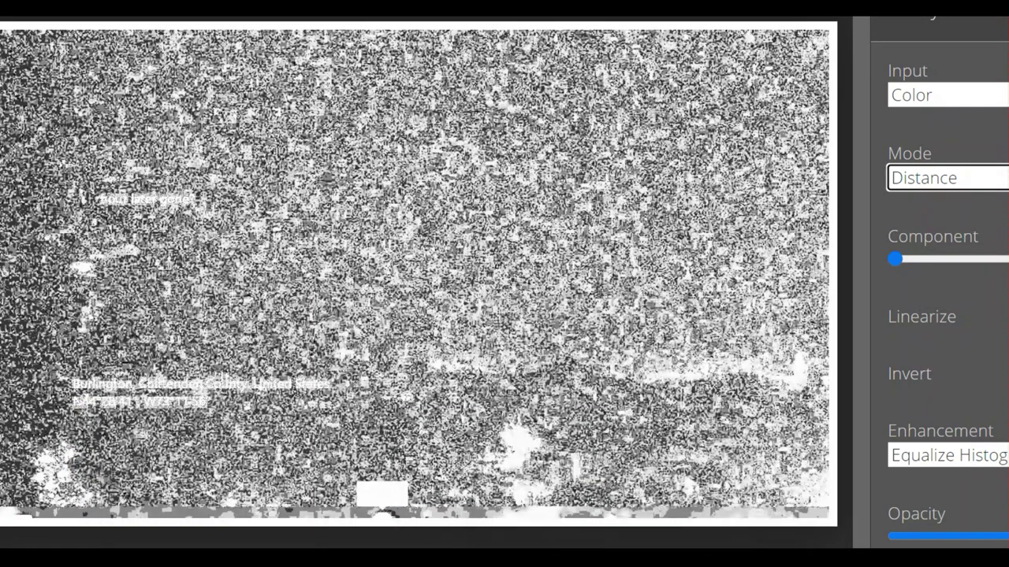
left_click(946, 178)
left_click(936, 274)
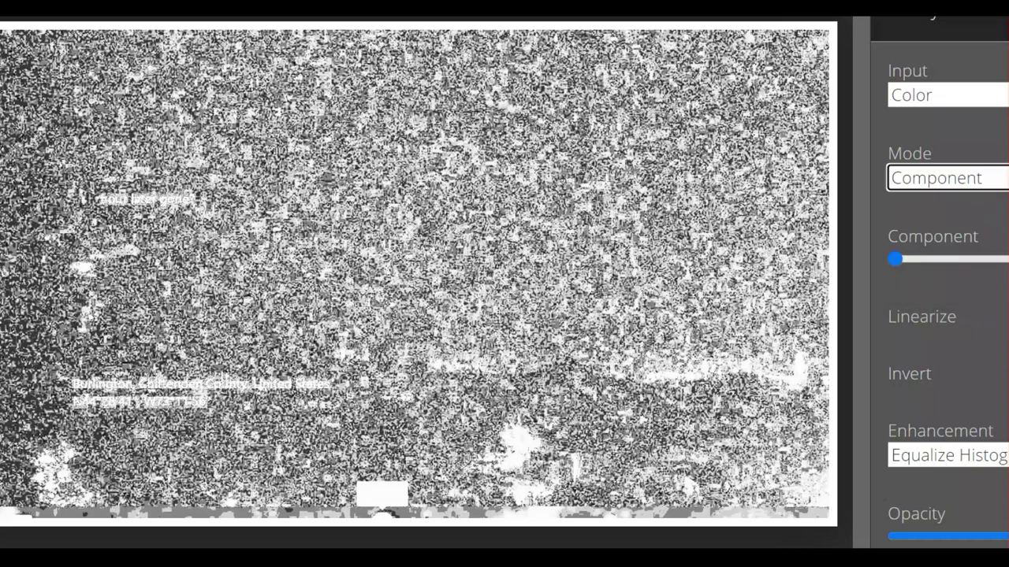